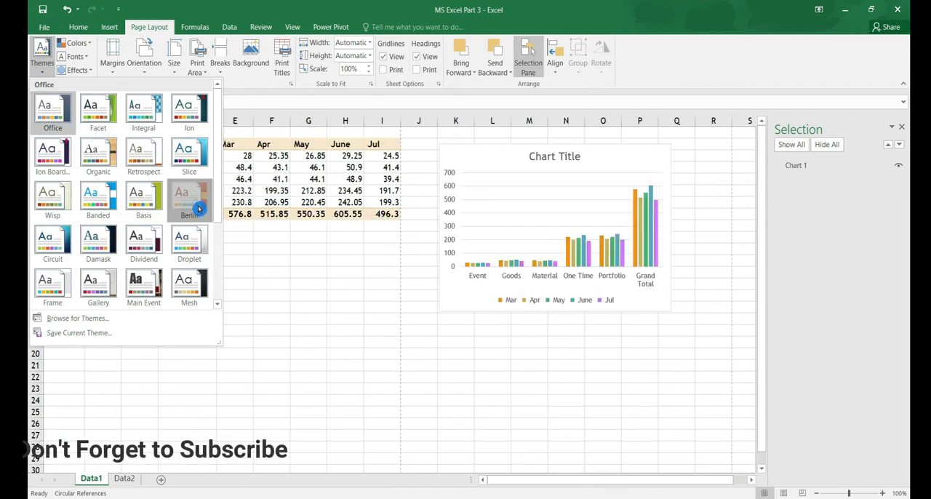
Apply the Berlin theme and draw a snip single corner rectangle about 10.16 cm wide and 4.06 cm high below the chart
{"action": "left_click", "coordinate": [200, 209]}
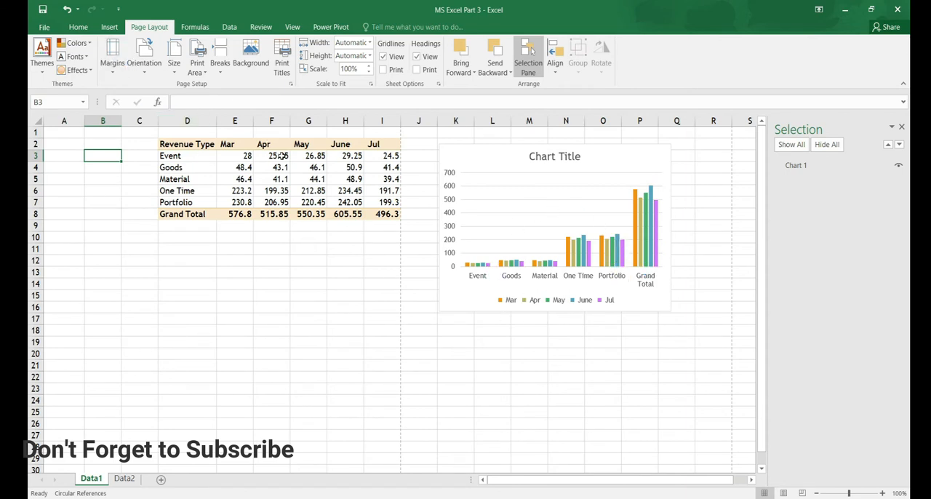
{"action": "left_click", "coordinate": [110, 27]}
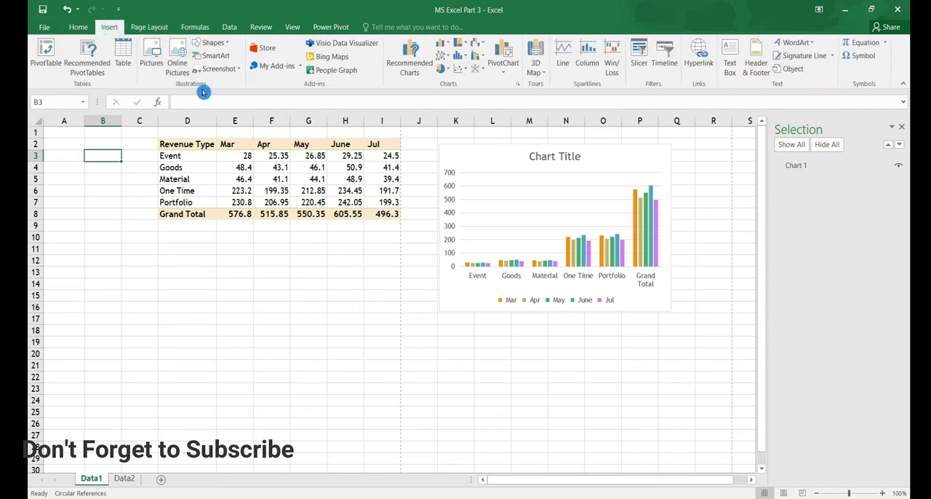
{"action": "left_click", "coordinate": [214, 42]}
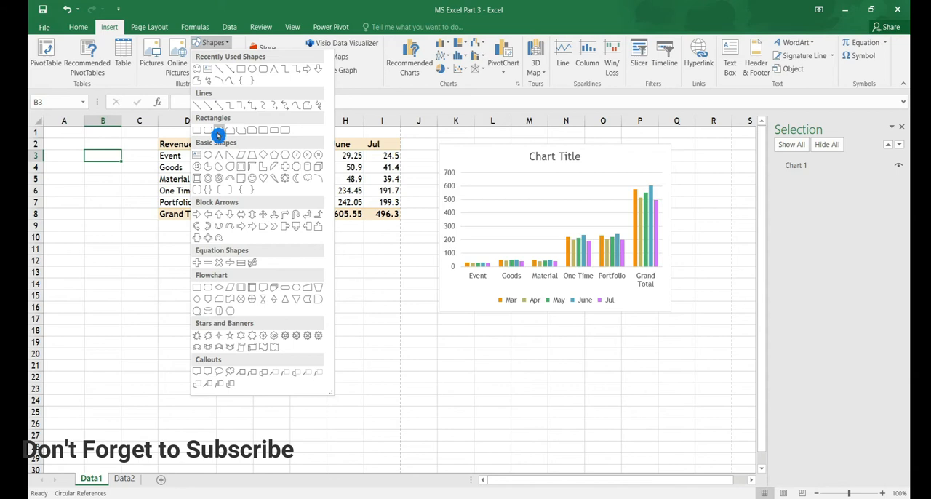
{"action": "left_click", "coordinate": [218, 131]}
{"action": "left_click_drag", "start_coordinate": [474, 348], "coordinate": [696, 441]}
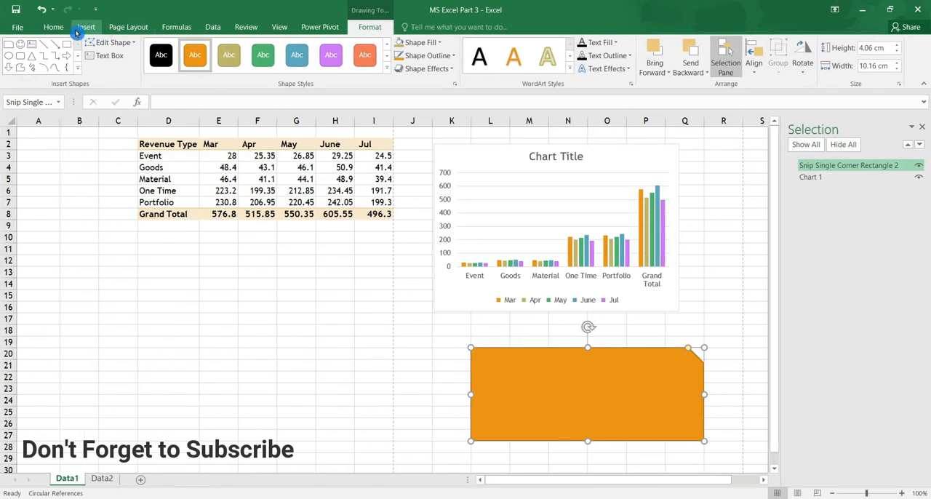
Apply the Facet theme to the workbook and change its theme colors to Blue Green
{"action": "left_click", "coordinate": [132, 33]}
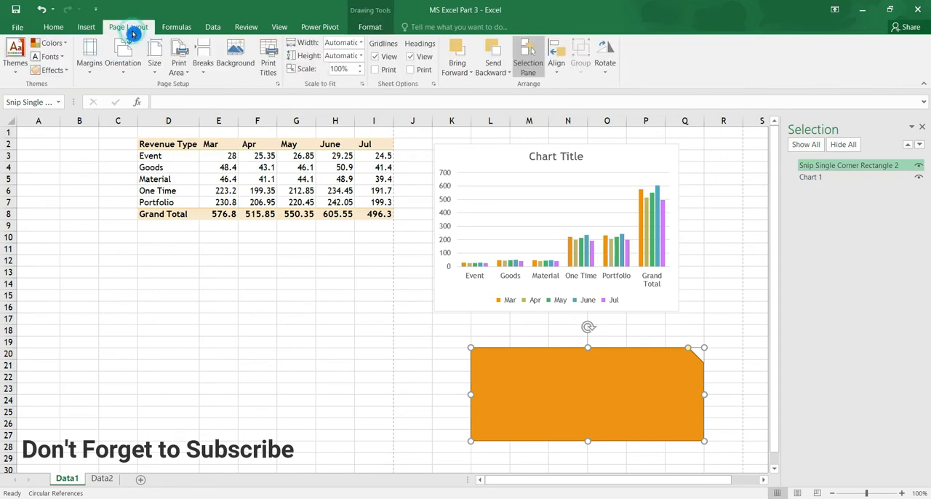
{"action": "left_click", "coordinate": [16, 58]}
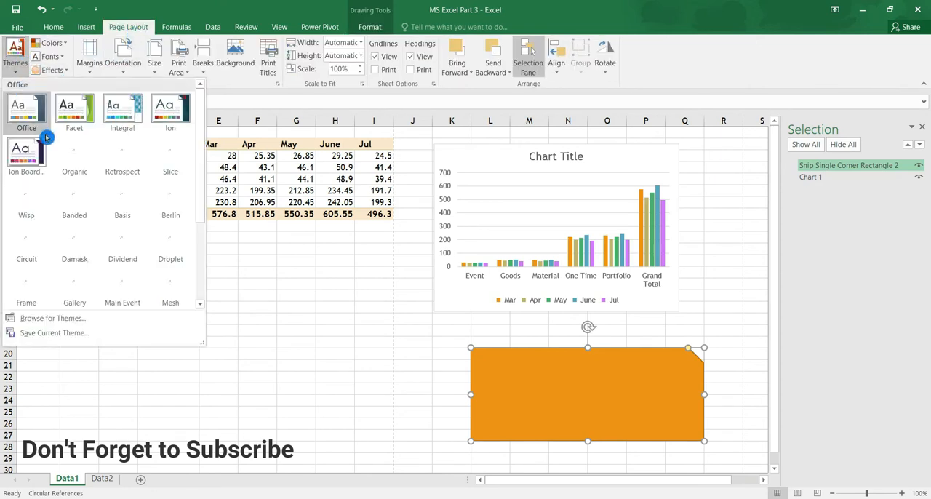
{"action": "left_click", "coordinate": [85, 121]}
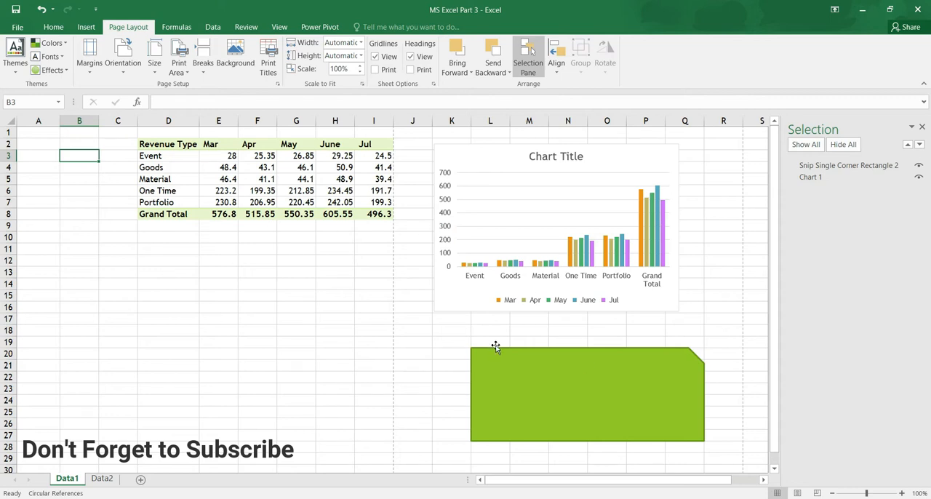
{"action": "left_click", "coordinate": [65, 45]}
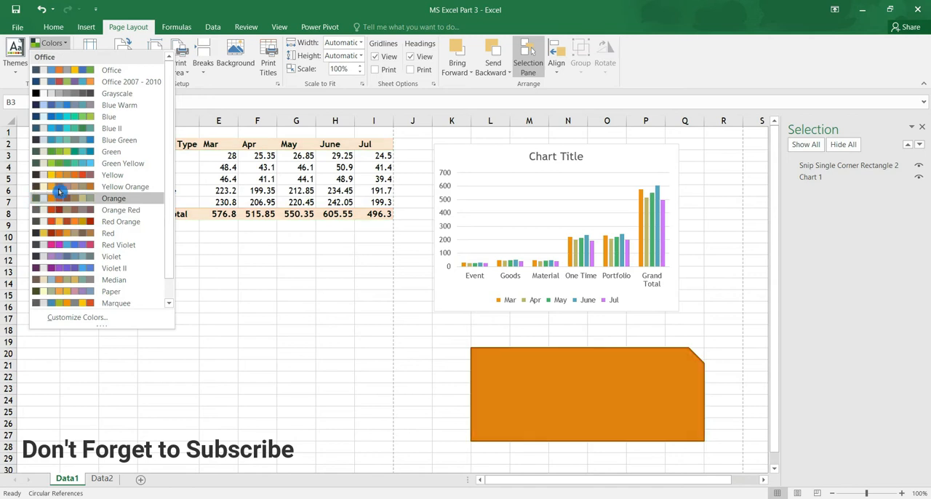
{"action": "left_click", "coordinate": [93, 139]}
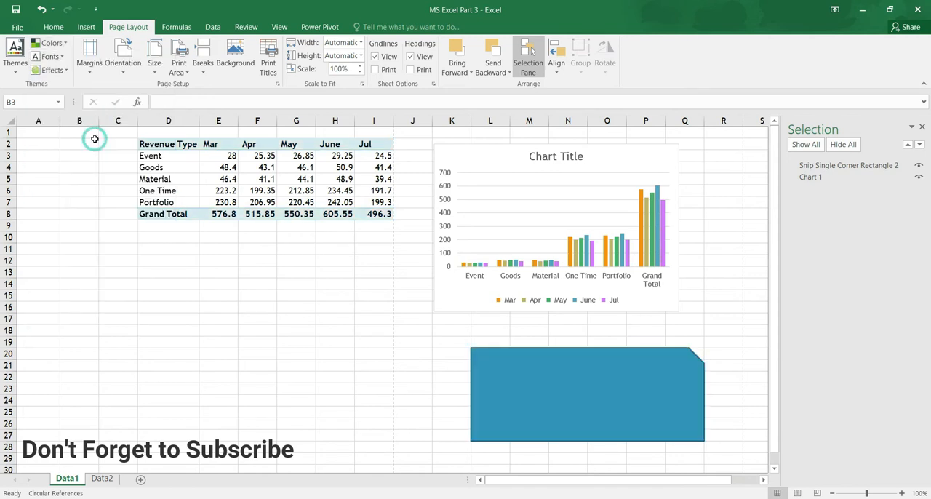
Set the workbook's theme fonts to Candara and check the text of the revenue table
{"action": "left_click", "coordinate": [63, 58]}
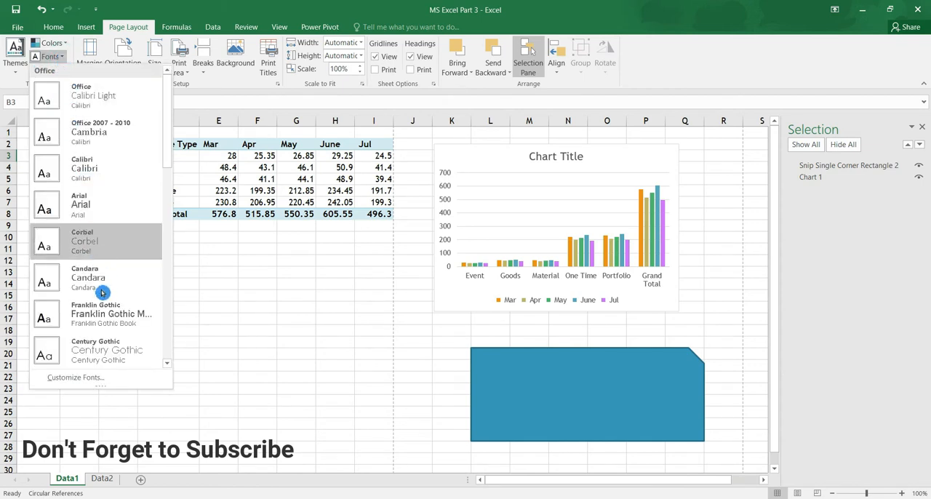
{"action": "left_click", "coordinate": [389, 341]}
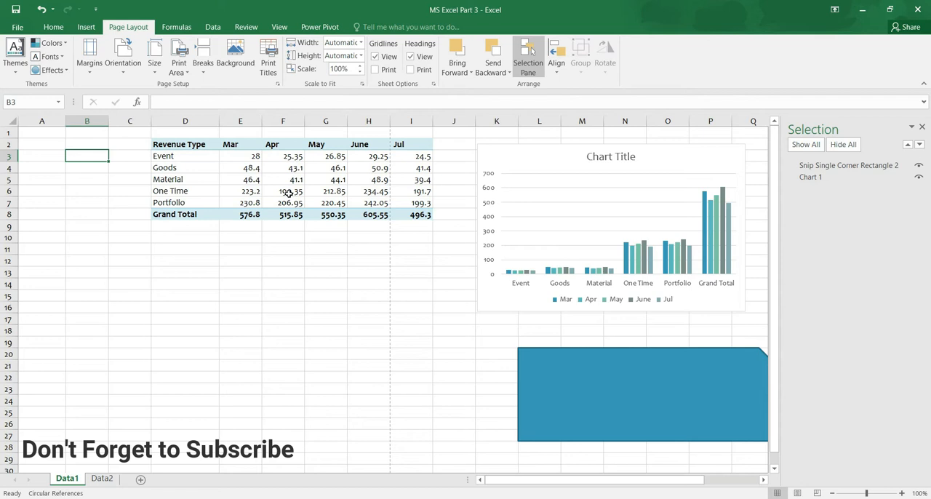
{"action": "left_click_drag", "start_coordinate": [169, 143], "coordinate": [390, 216]}
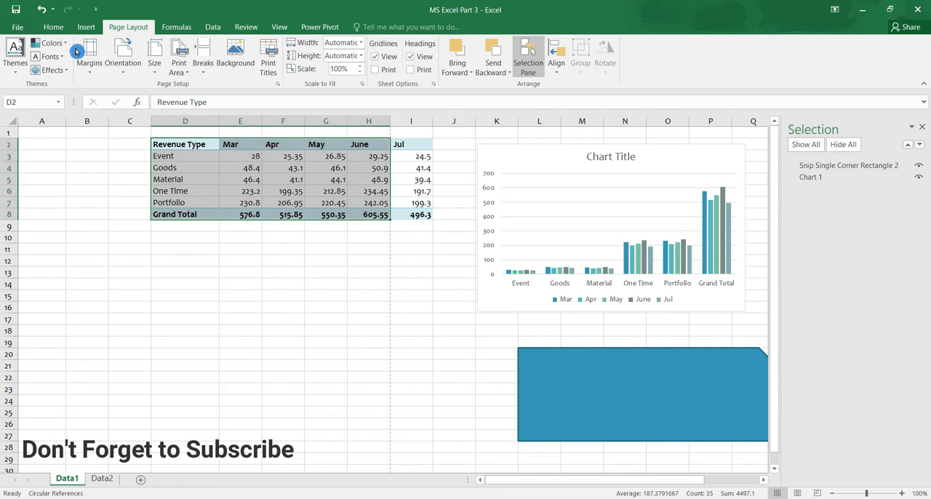
{"action": "left_click", "coordinate": [331, 306]}
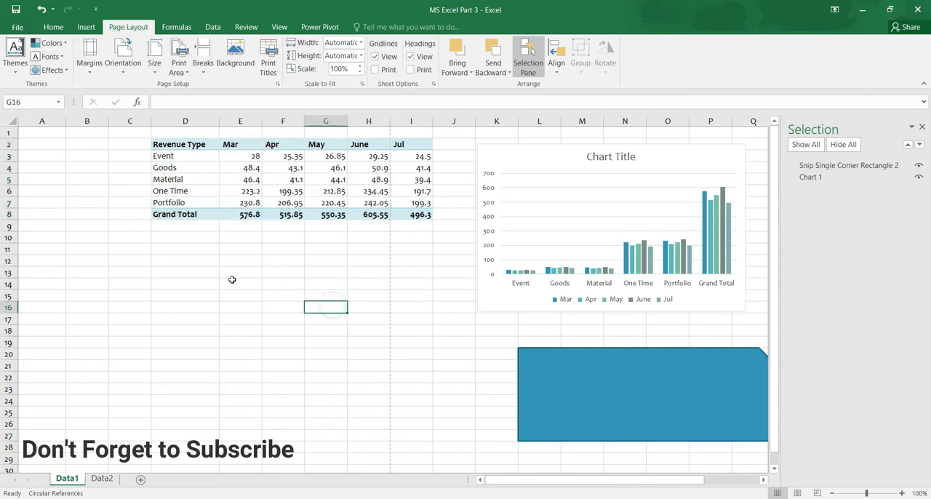
Set the workbook's theme effects to Top Shadow and select the snipped rectangle to check its look
{"action": "left_click", "coordinate": [56, 73]}
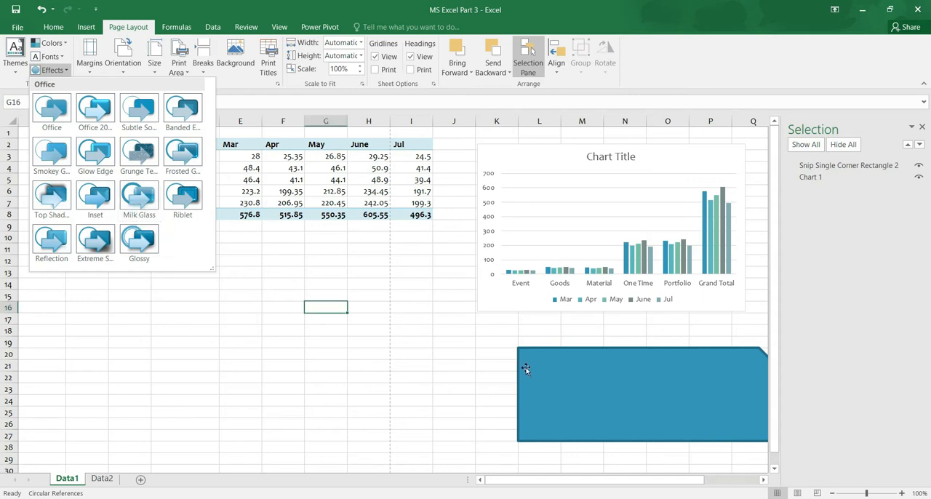
{"action": "left_click", "coordinate": [59, 209]}
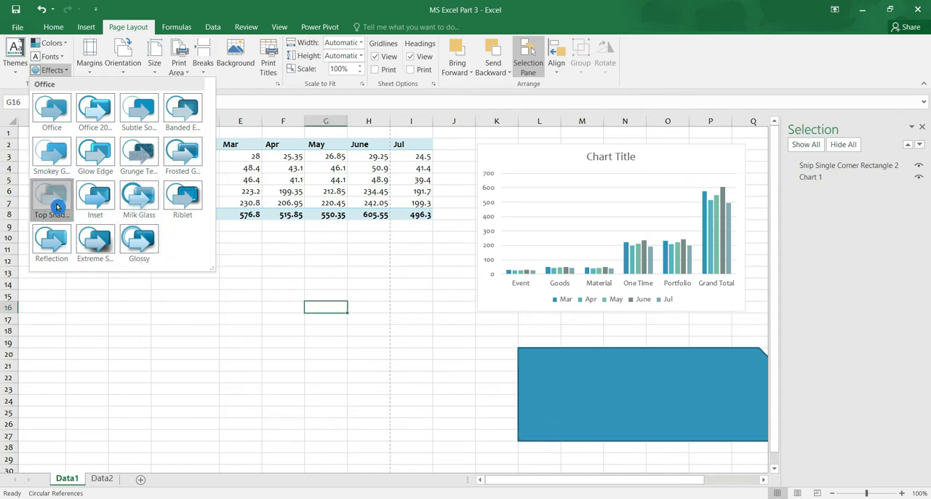
{"action": "left_click", "coordinate": [602, 395]}
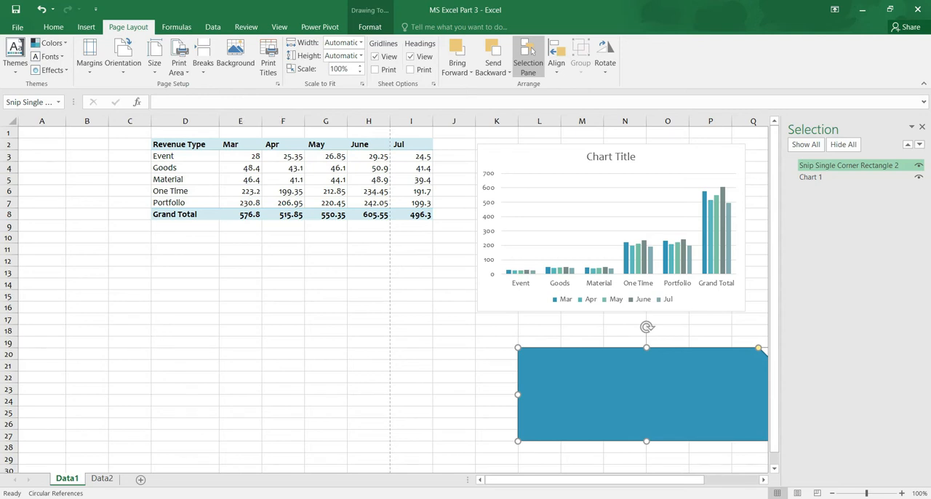
Show the Data2 sheet in Page Layout view at 40% zoom to examine how its pages are laid out
{"action": "left_click", "coordinate": [102, 479]}
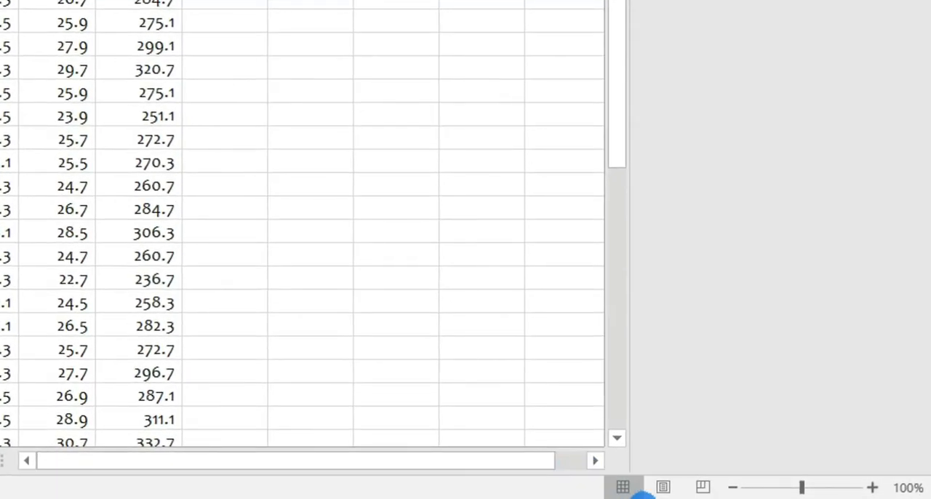
{"action": "left_click", "coordinate": [623, 491]}
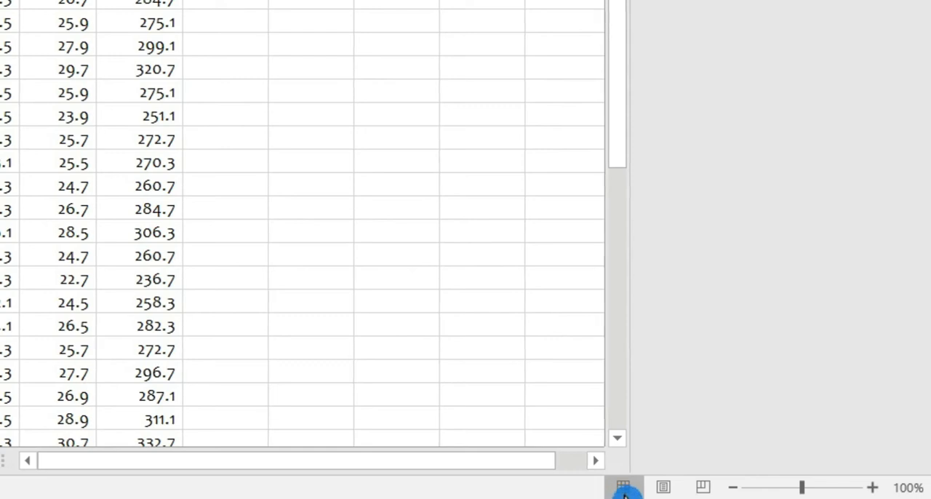
{"action": "left_click", "coordinate": [659, 490]}
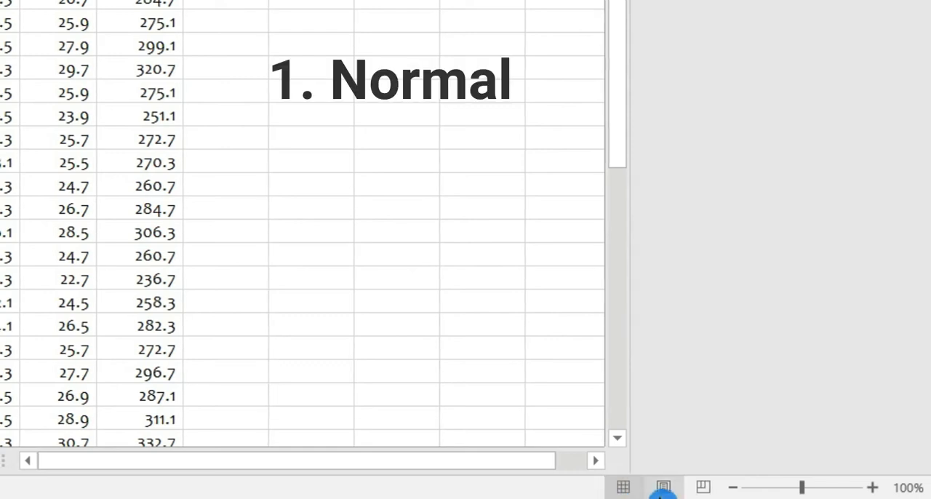
{"action": "left_click", "coordinate": [704, 489]}
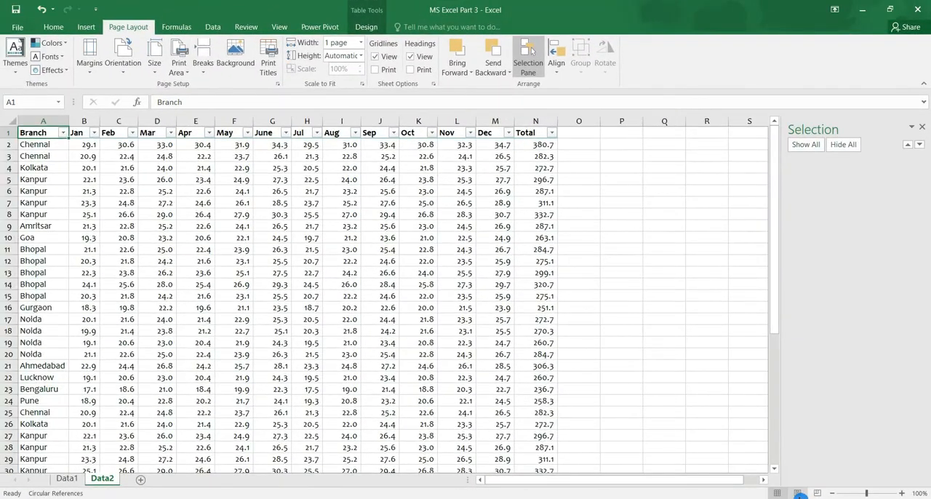
{"action": "left_click", "coordinate": [799, 494]}
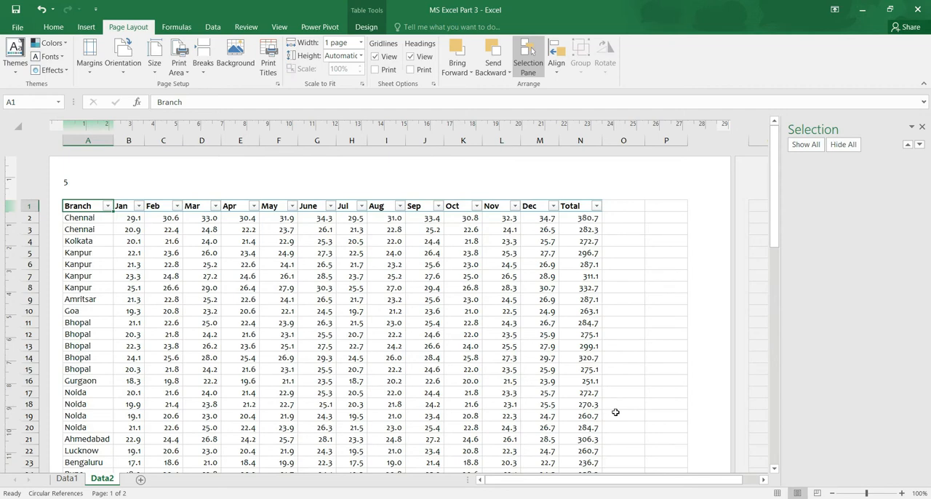
{"action": "left_click", "coordinate": [831, 494]}
{"action": "left_click", "coordinate": [831, 494]}
{"action": "left_click", "coordinate": [831, 494]}
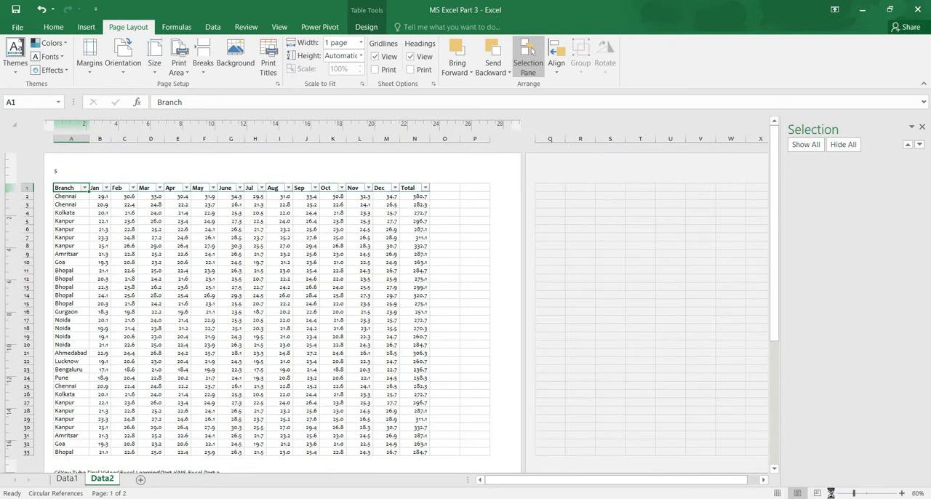
{"action": "left_click", "coordinate": [832, 494]}
{"action": "left_click", "coordinate": [831, 494]}
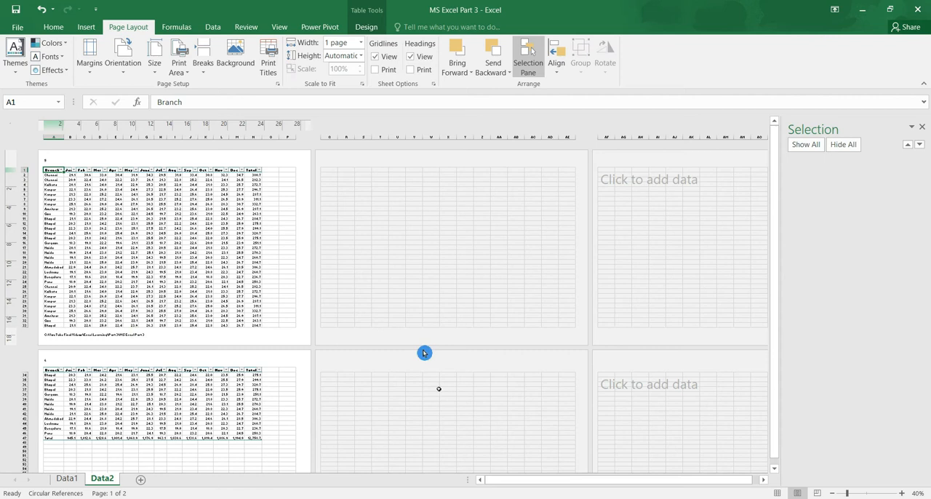
Examine the Data2 sheet's pages in Page Break Preview and return to Normal view
{"action": "left_click", "coordinate": [819, 494]}
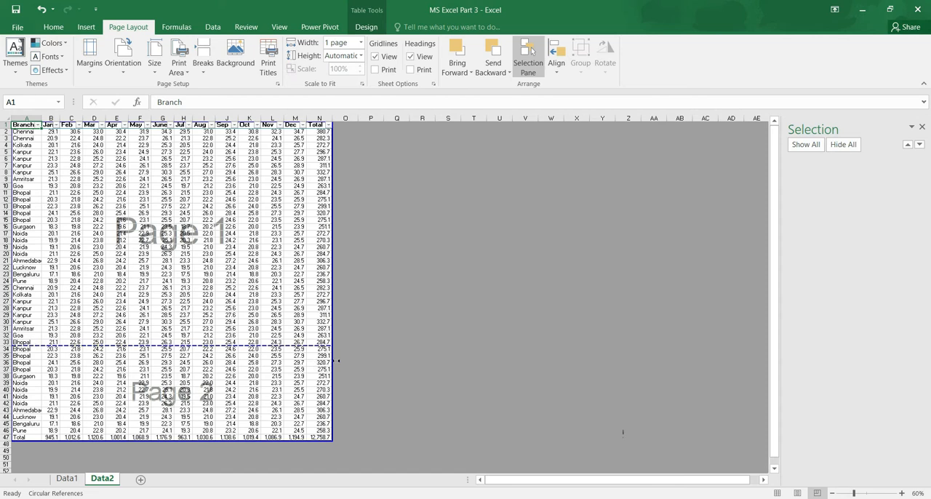
{"action": "left_click", "coordinate": [777, 495]}
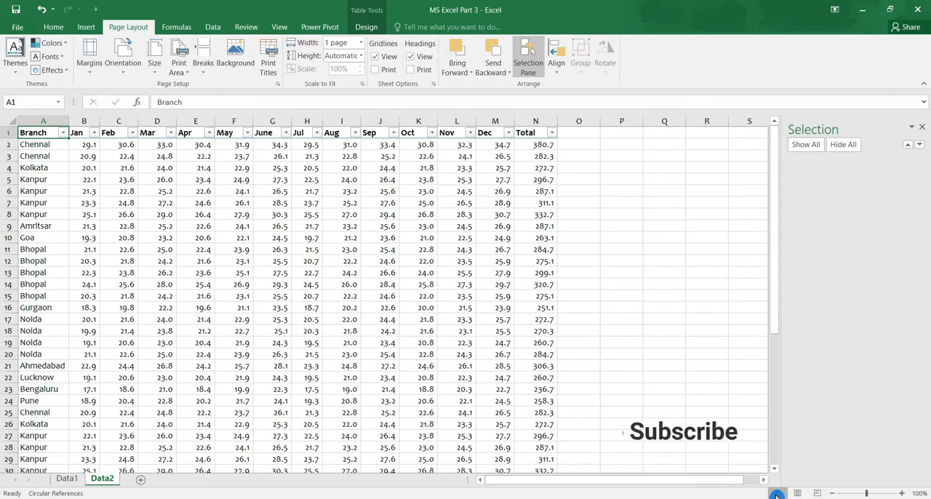
Open the page margin presets for the Data2 sheet
{"action": "left_click", "coordinate": [86, 59]}
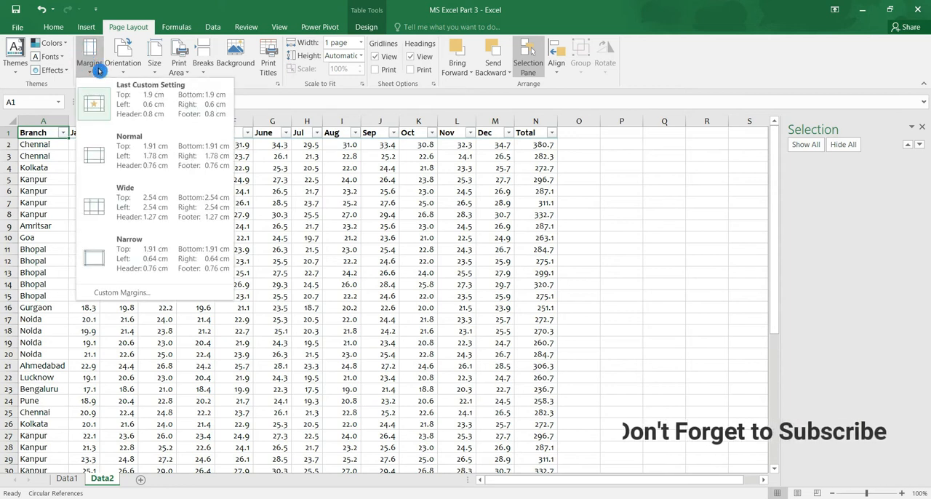